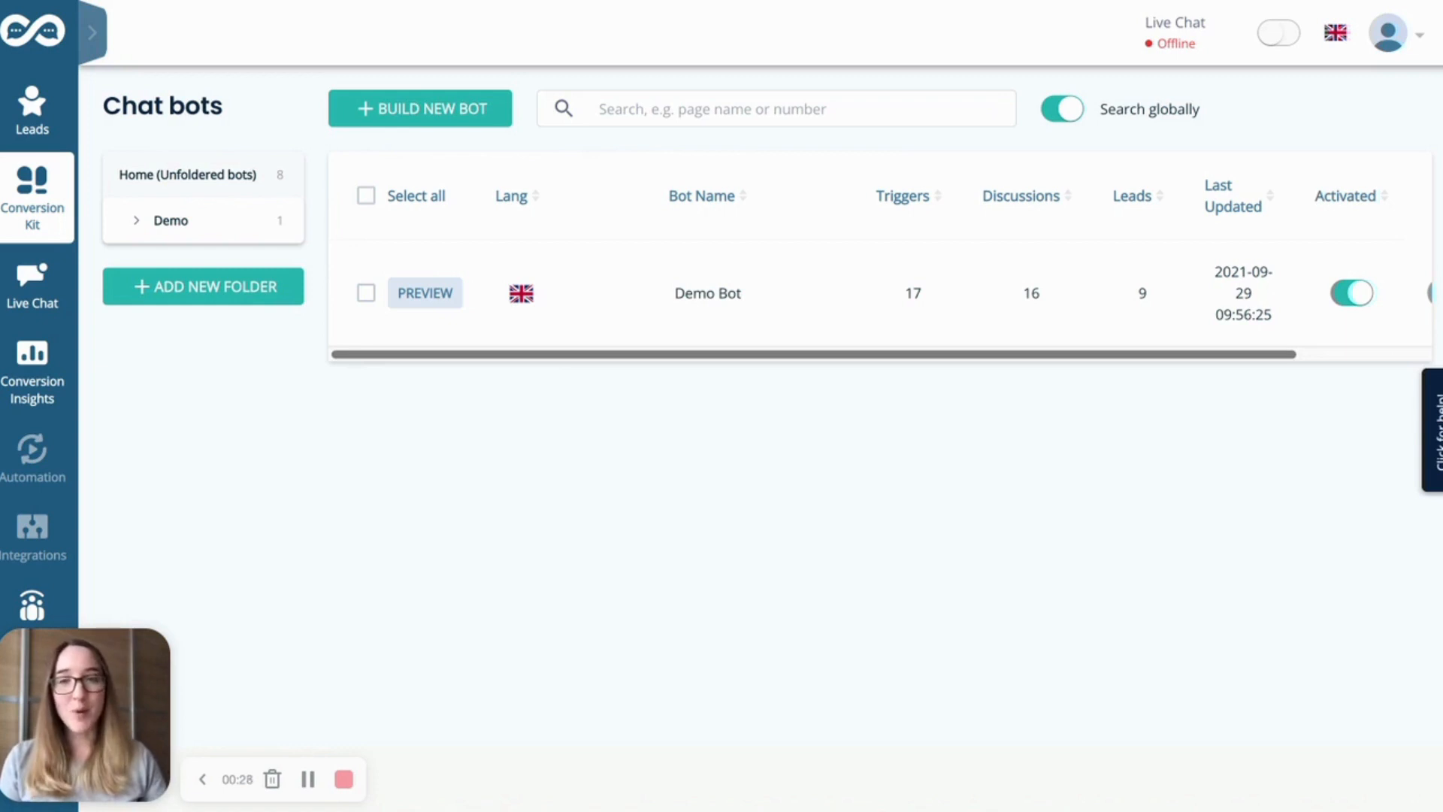
Open the settings of Demo Bot from its actions menu
scroll(1394, 293, right, 4)
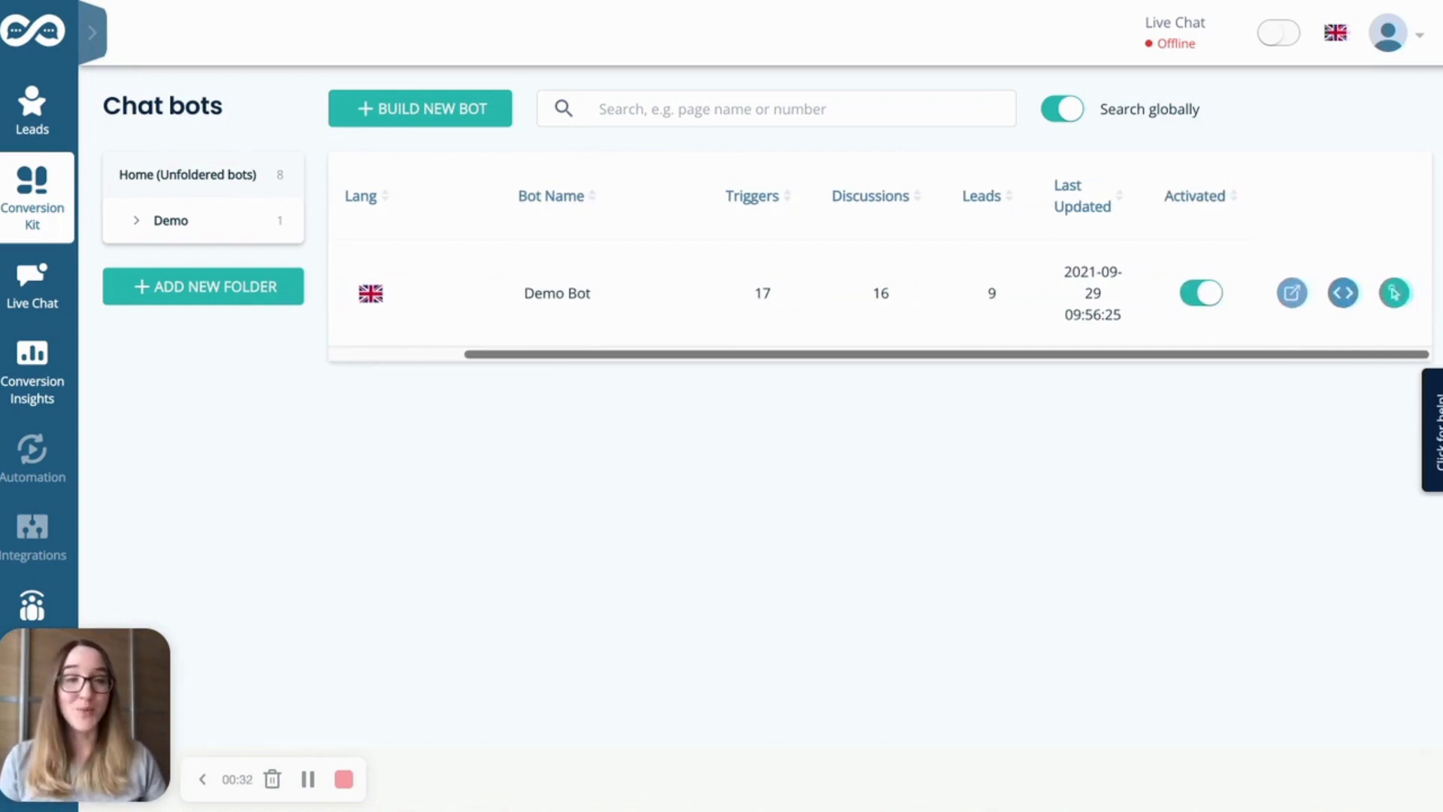
mouse_move(33, 197)
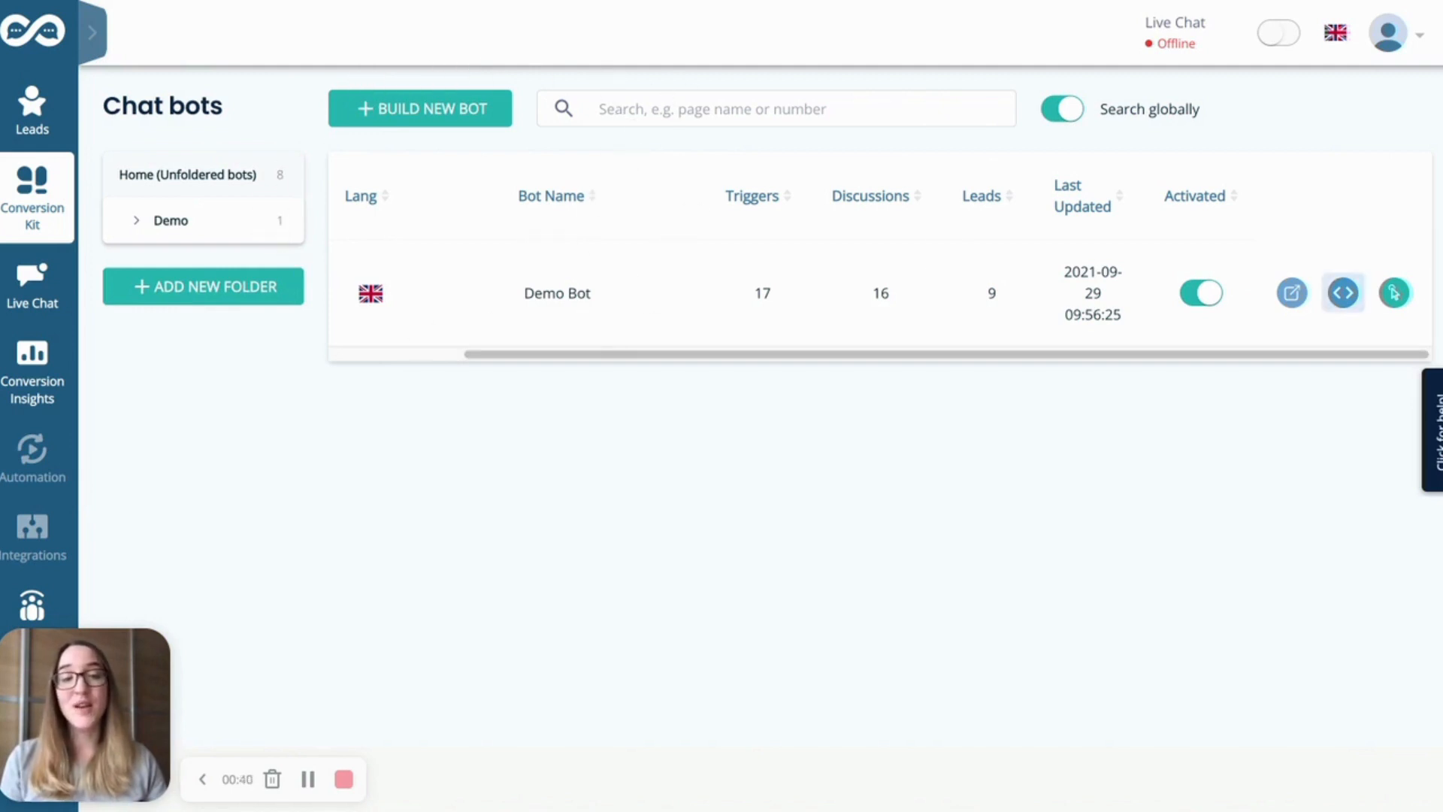
click(1394, 293)
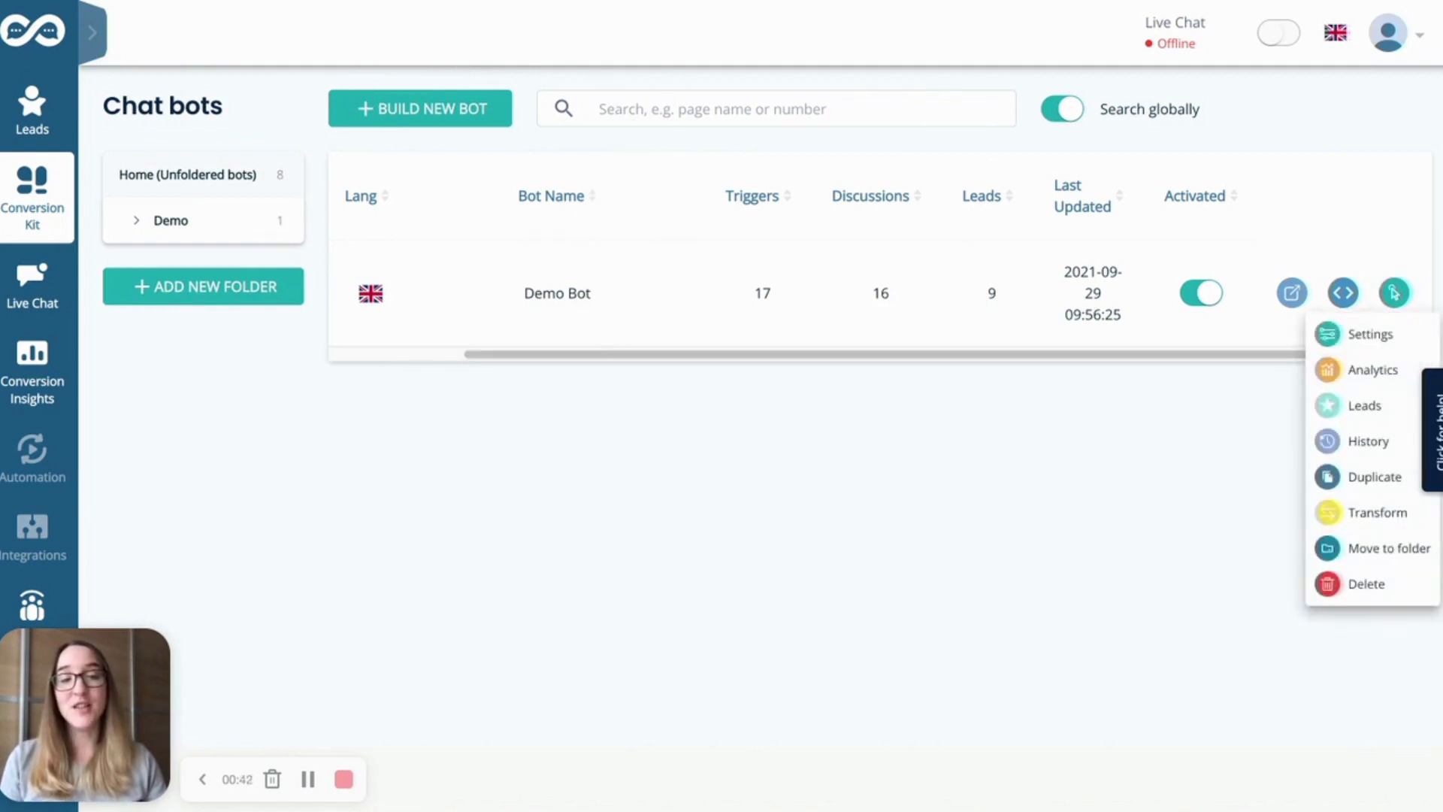
click(1369, 334)
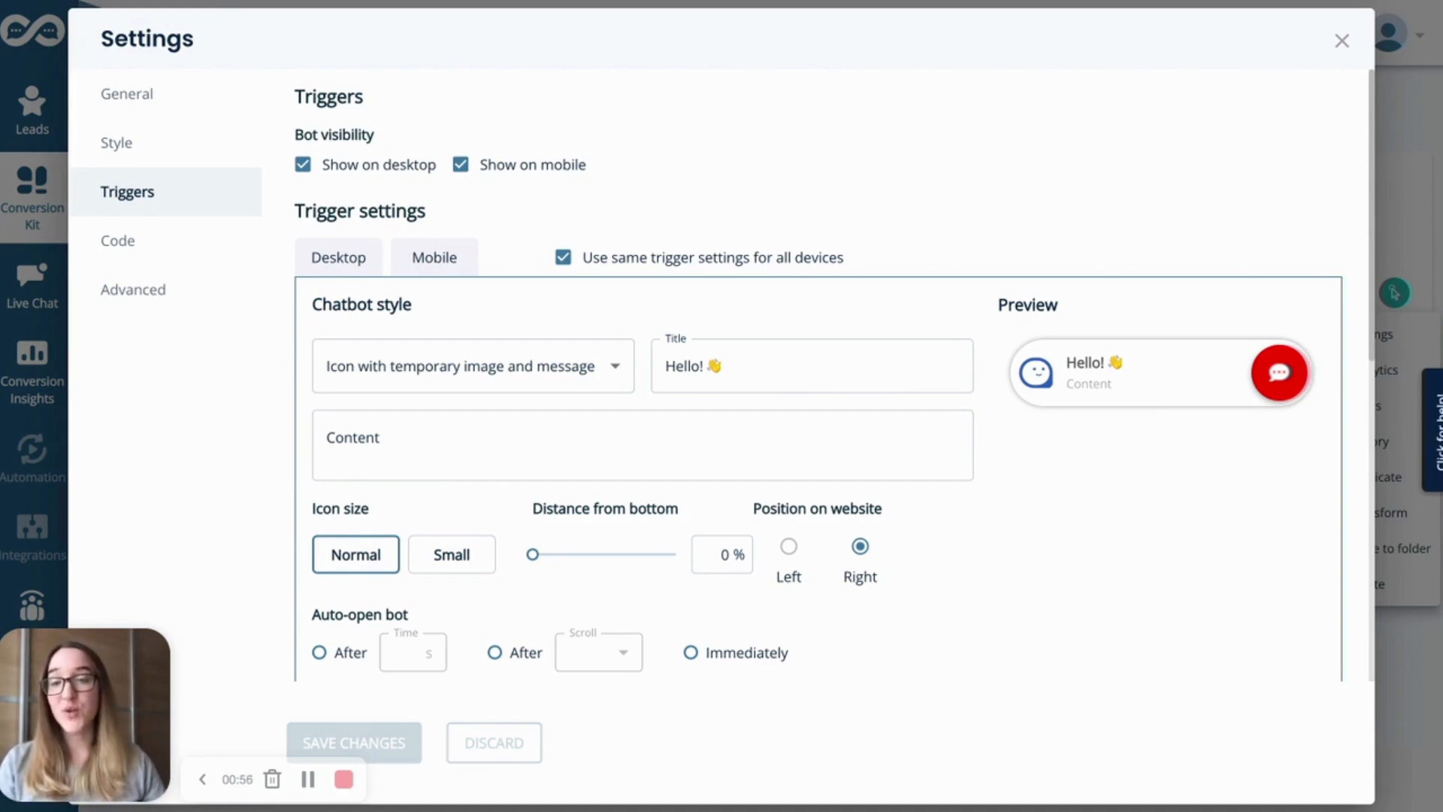
Try the Simple text button chatbot style, then restore Icon with temporary image and message
scroll(553, 2, down, 1)
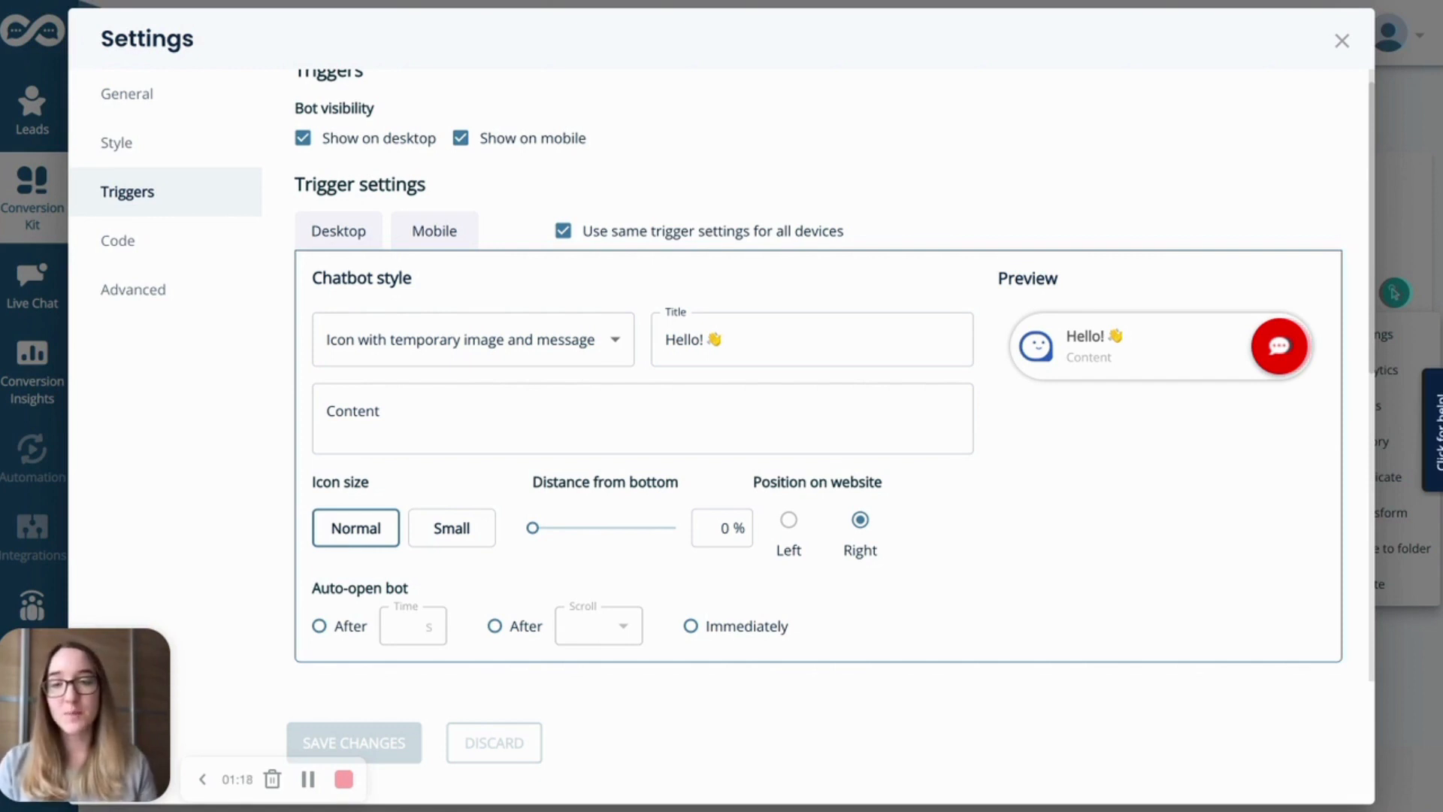
scroll(348, 264, down, 1)
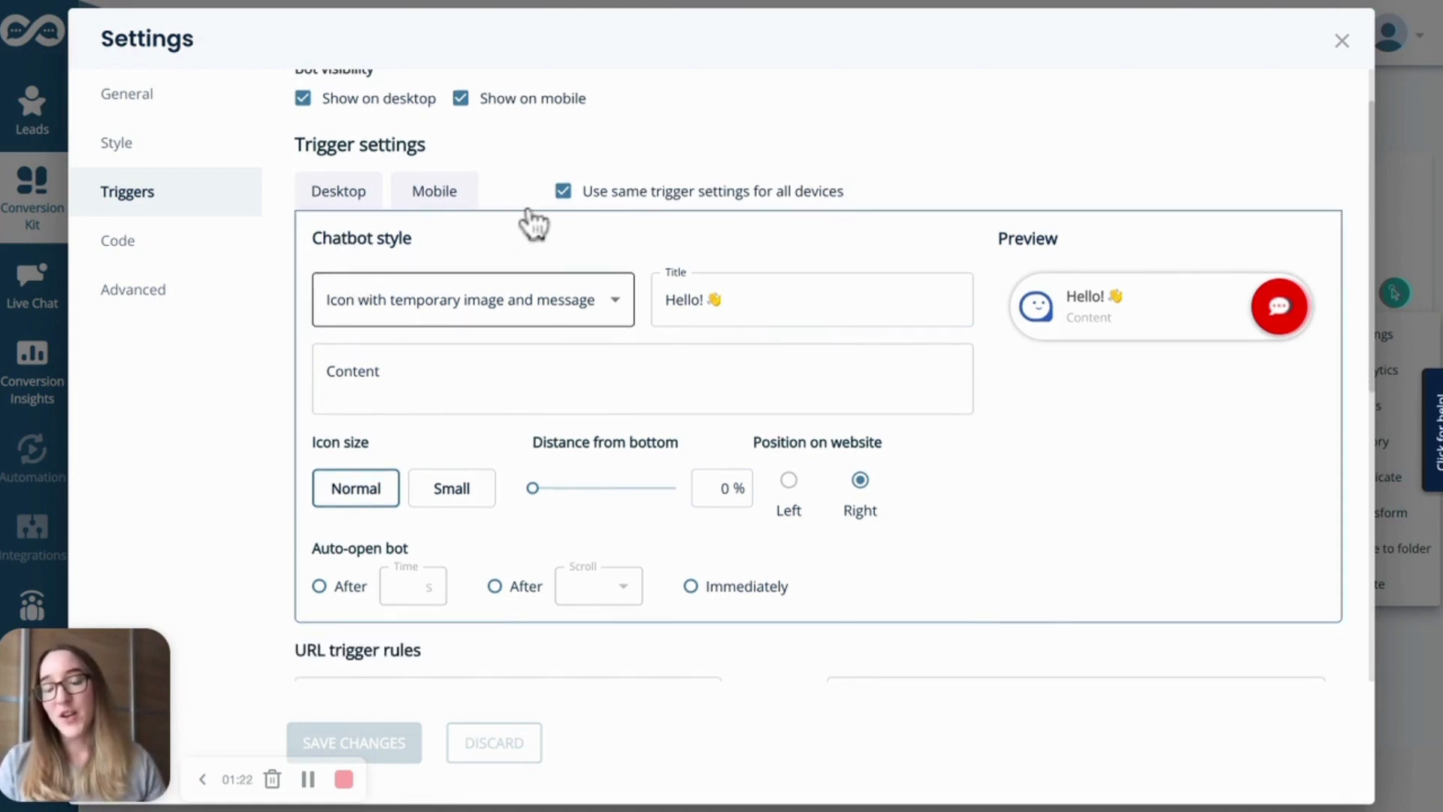
click(457, 299)
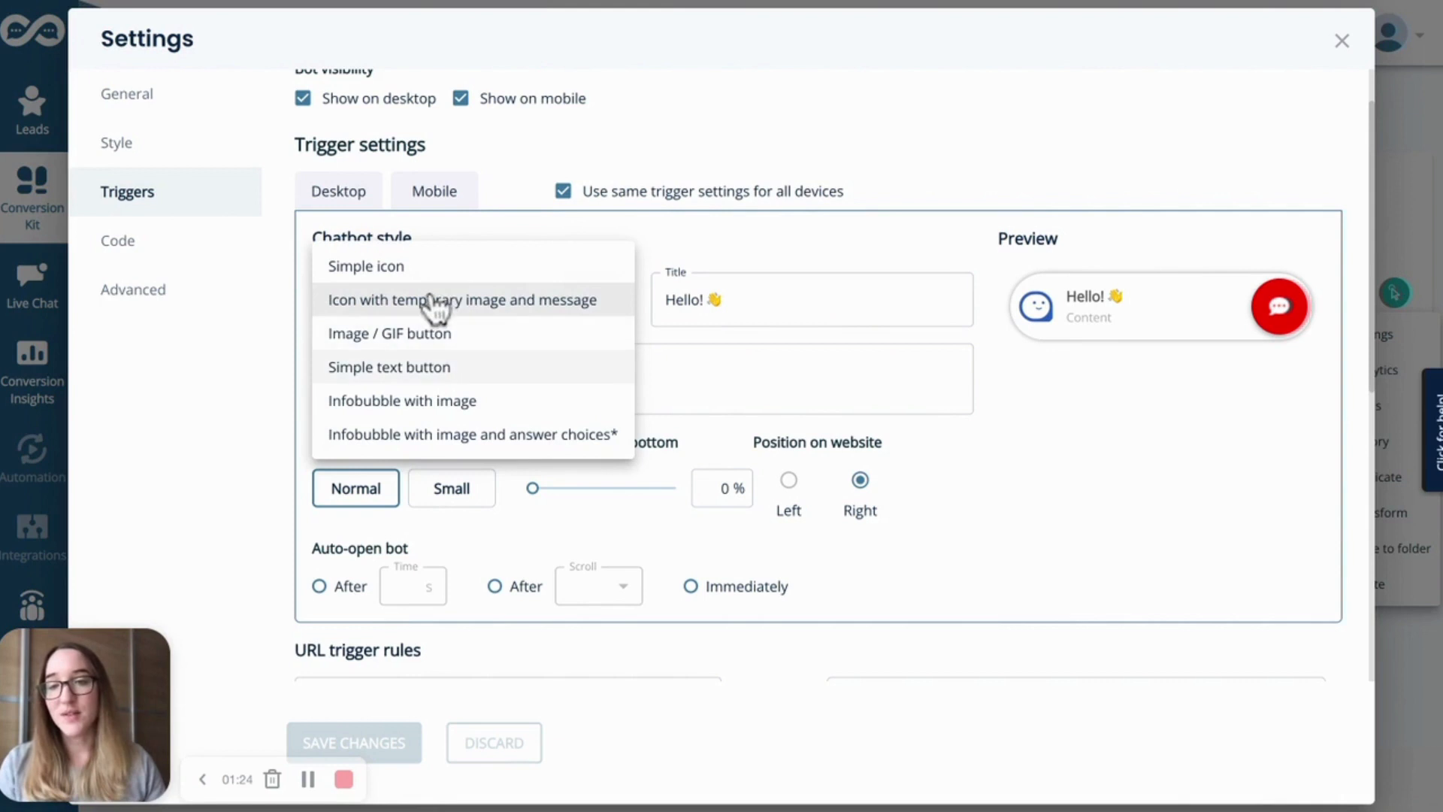
click(451, 366)
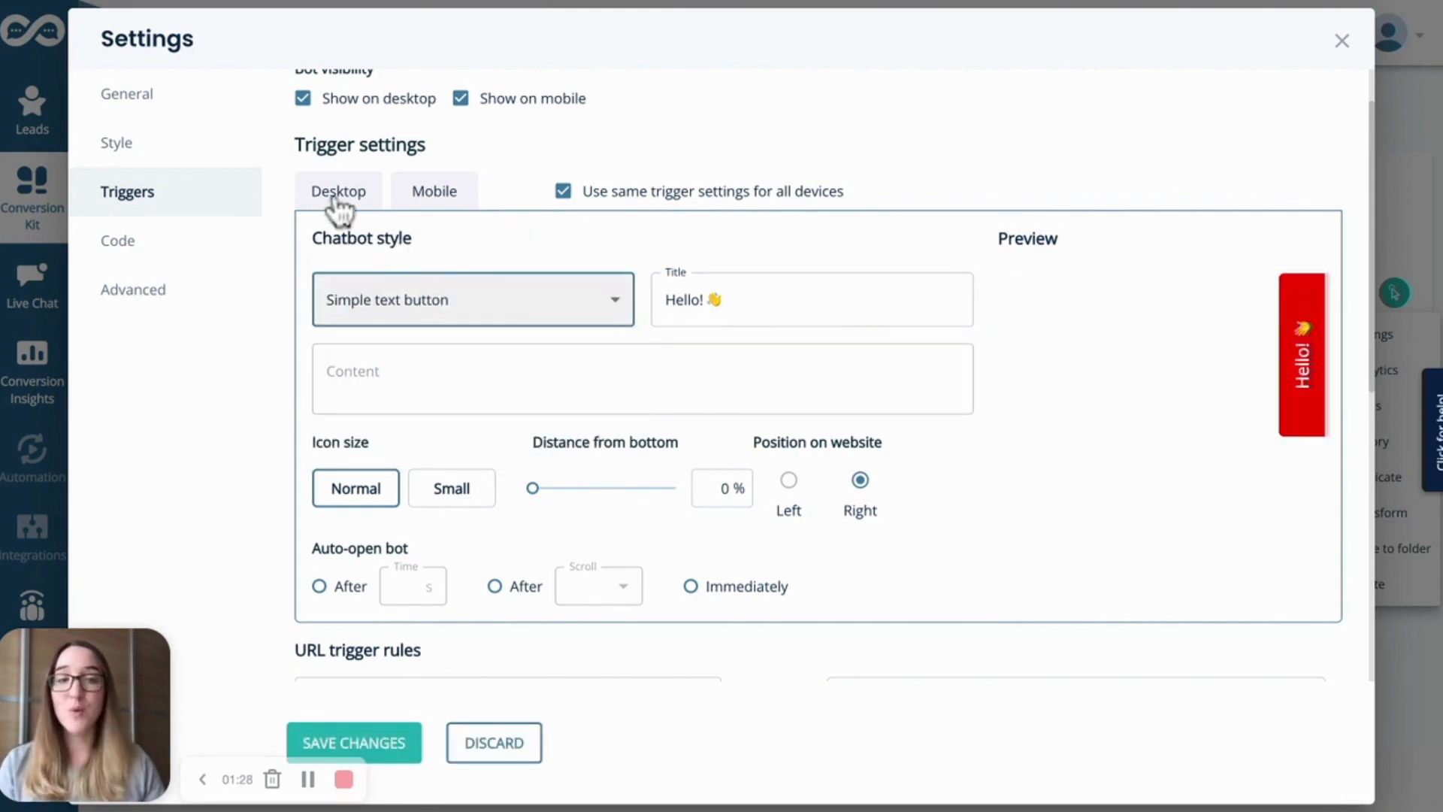
click(457, 299)
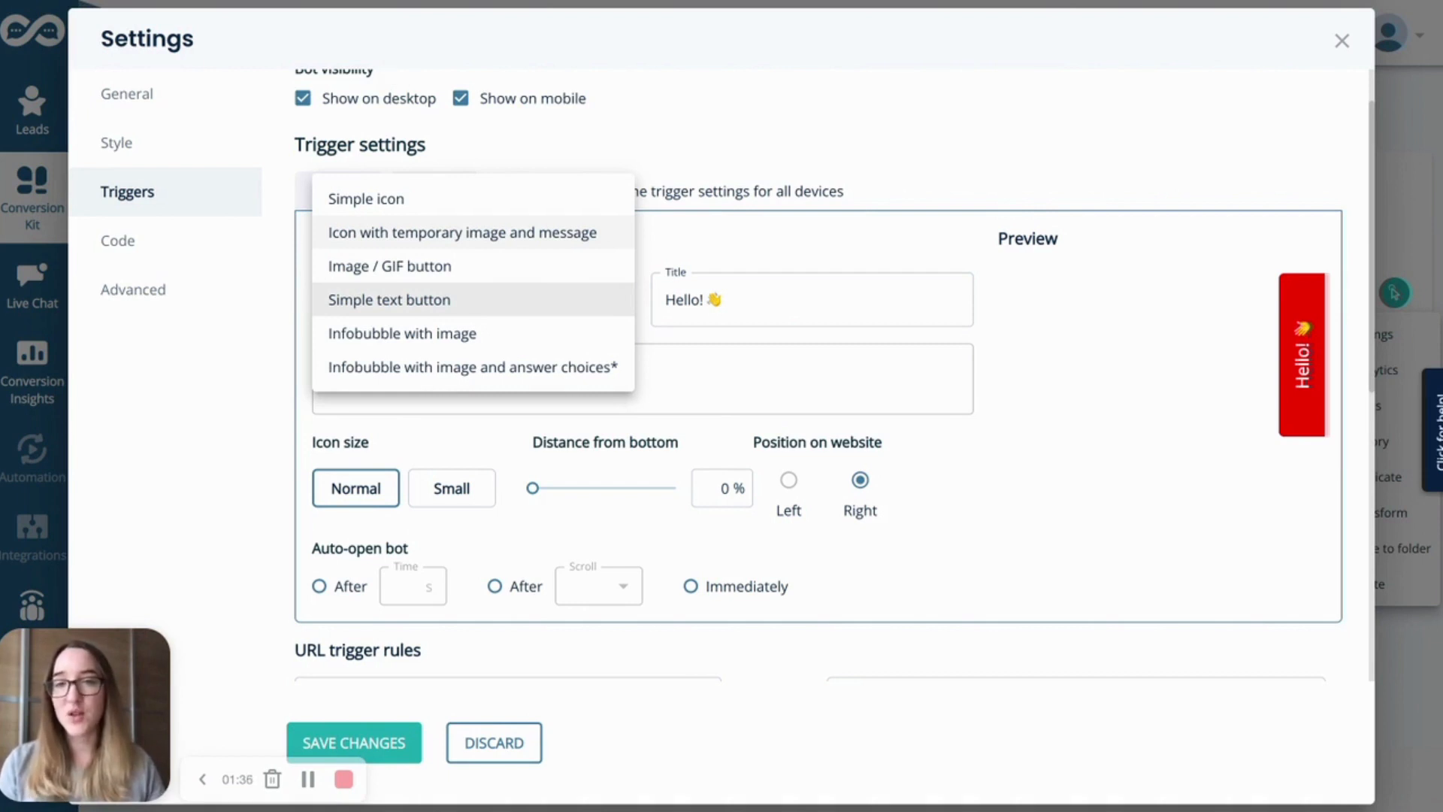
click(557, 230)
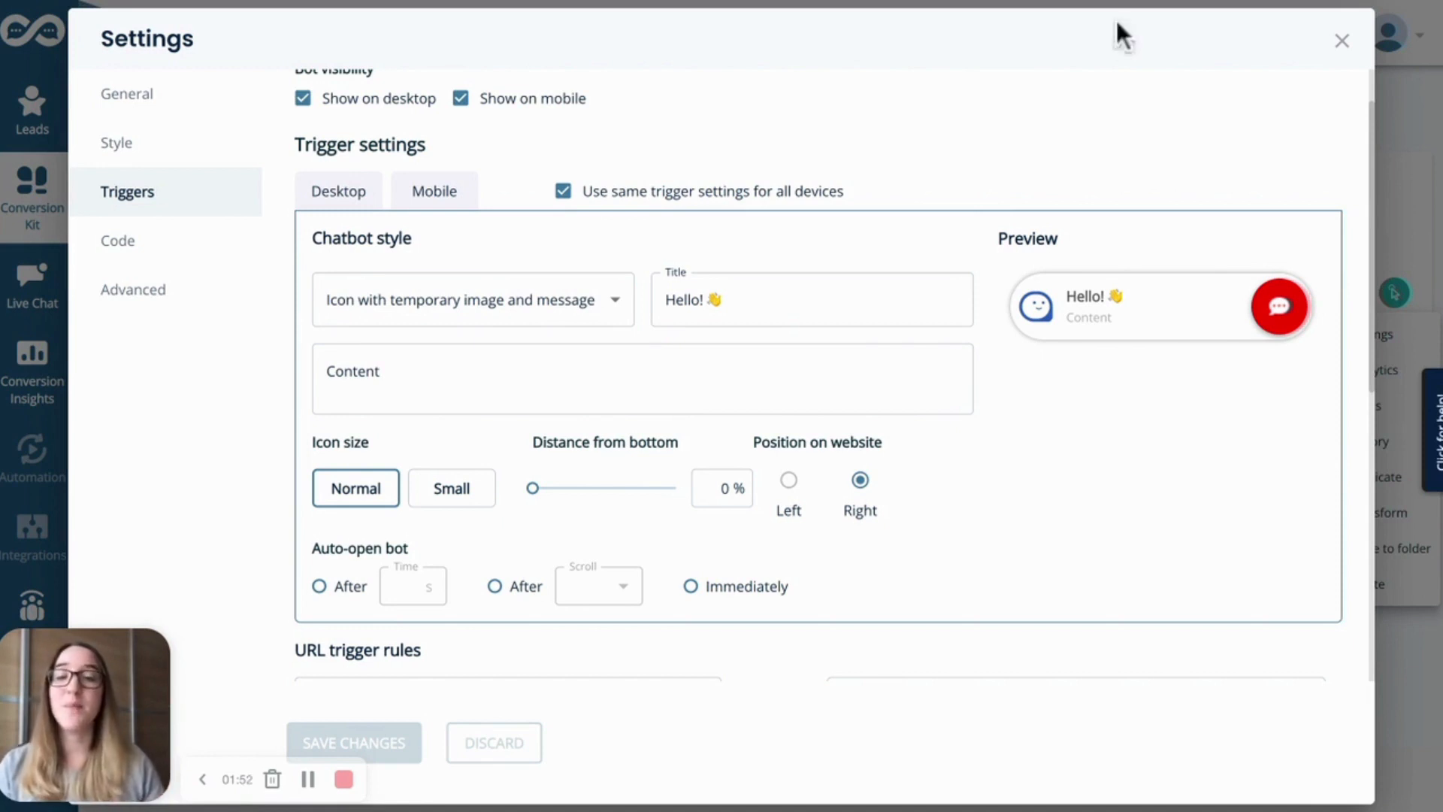
Try the Small icon size, then switch back to Normal
scroll(1288, 579, down, 1)
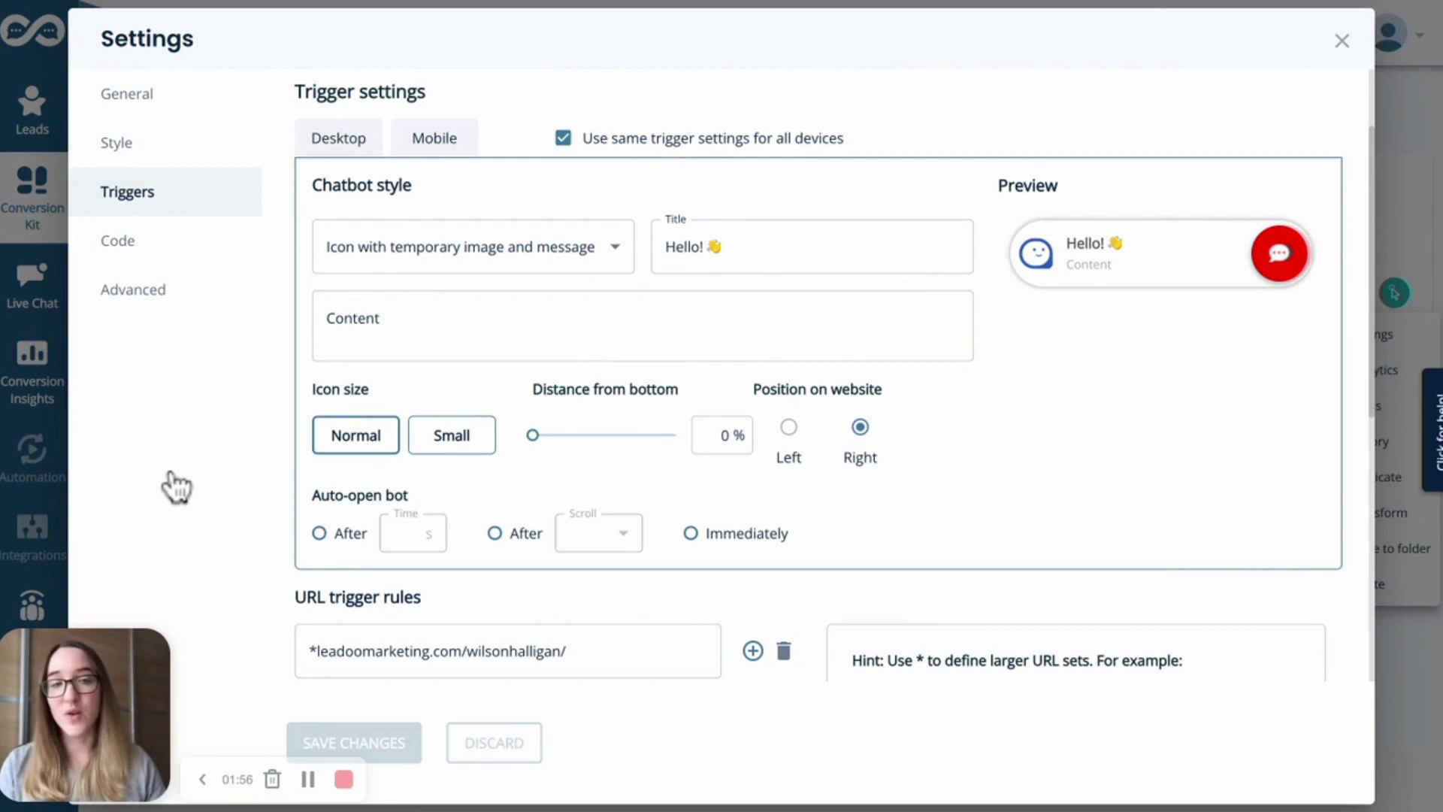
click(452, 435)
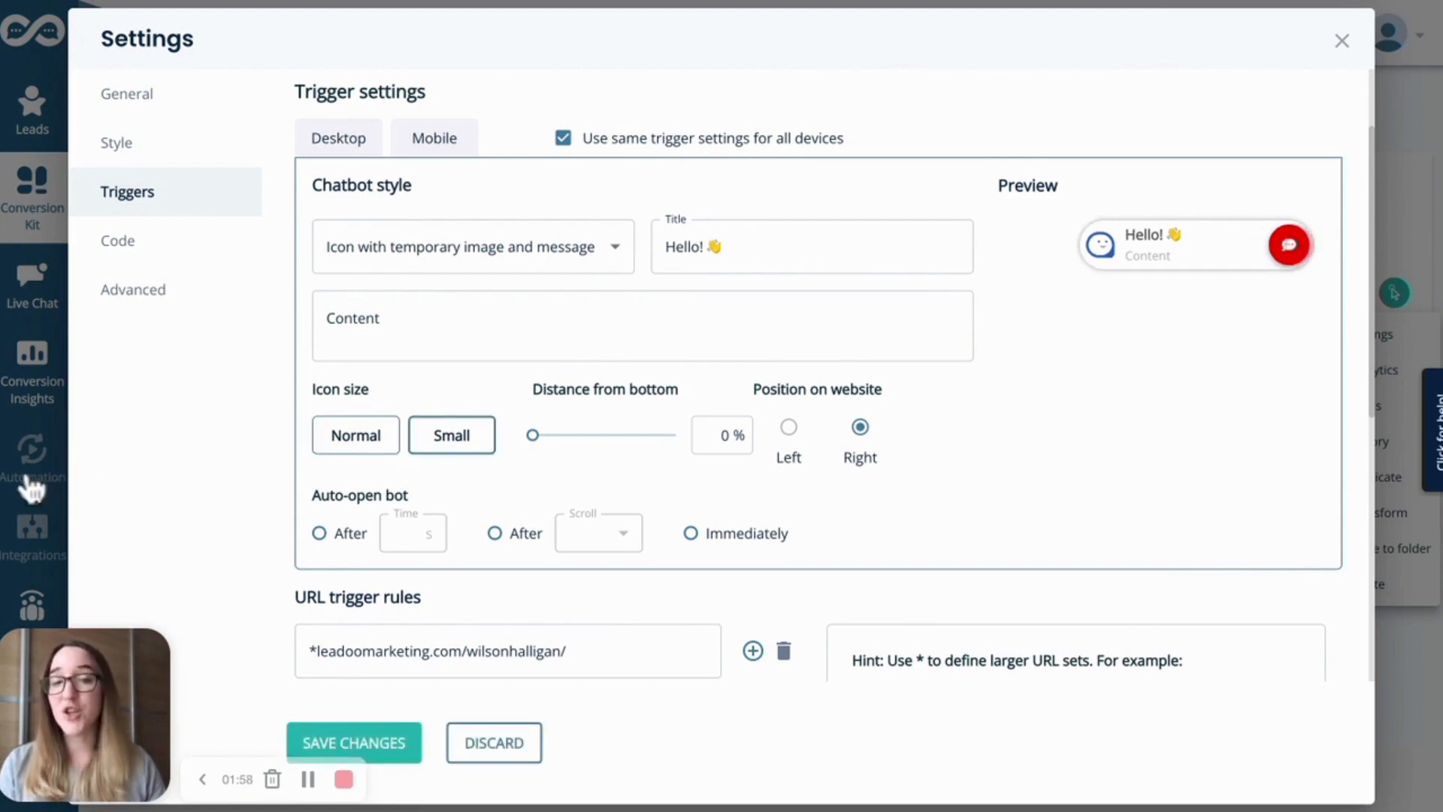
click(356, 435)
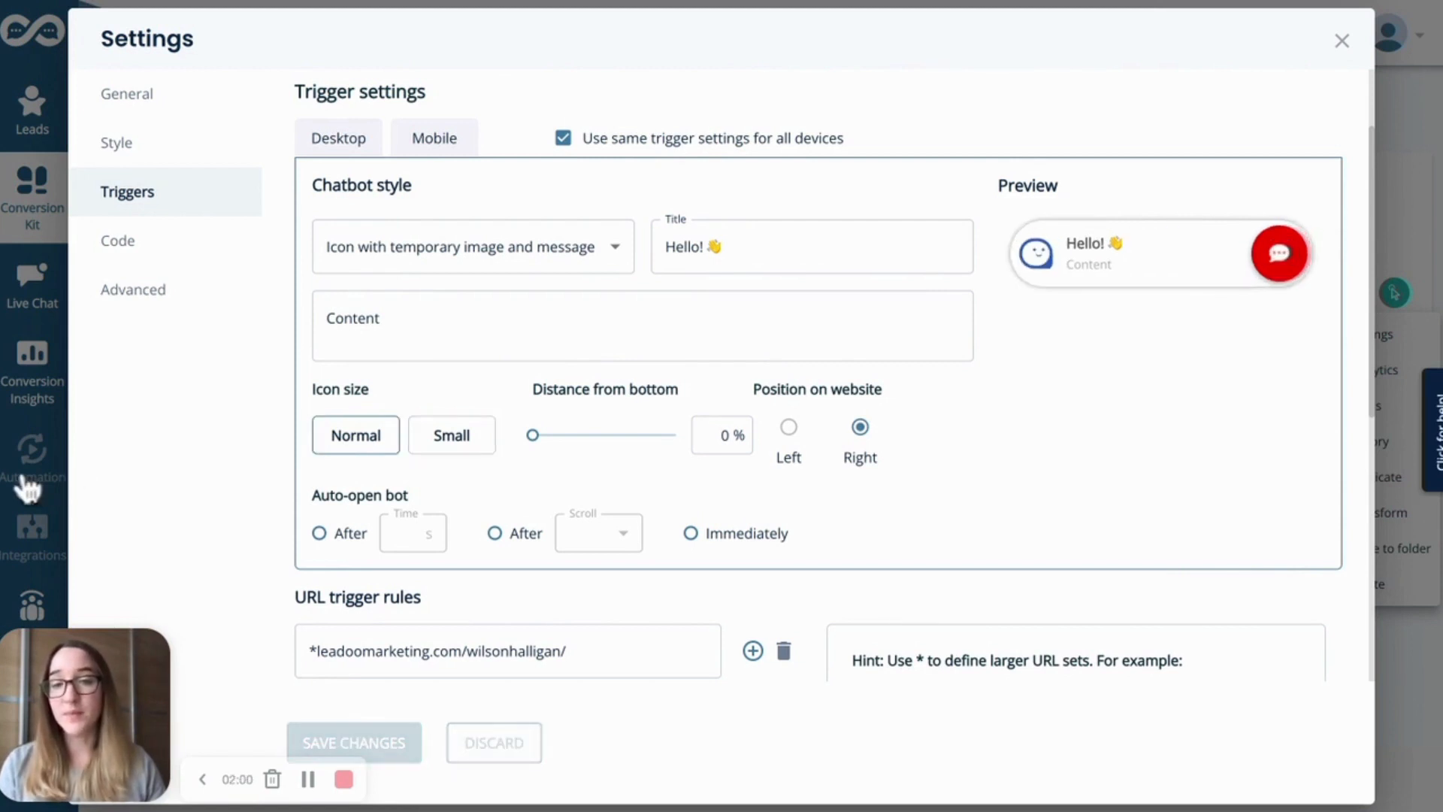
Try auto-opening the bot after a time of 15 seconds
scroll(340, 452, down, 1)
scroll(341, 452, down, 1)
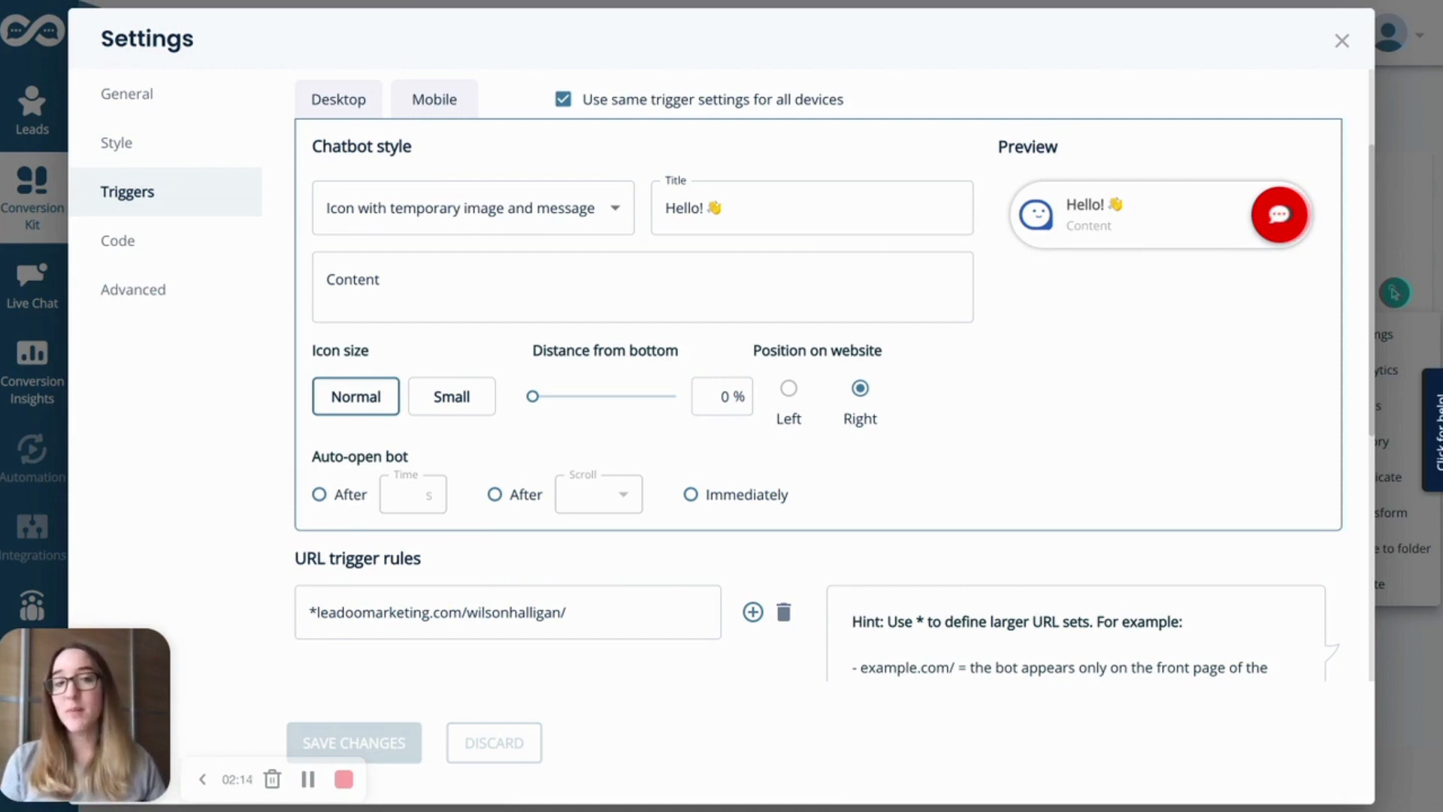
click(319, 494)
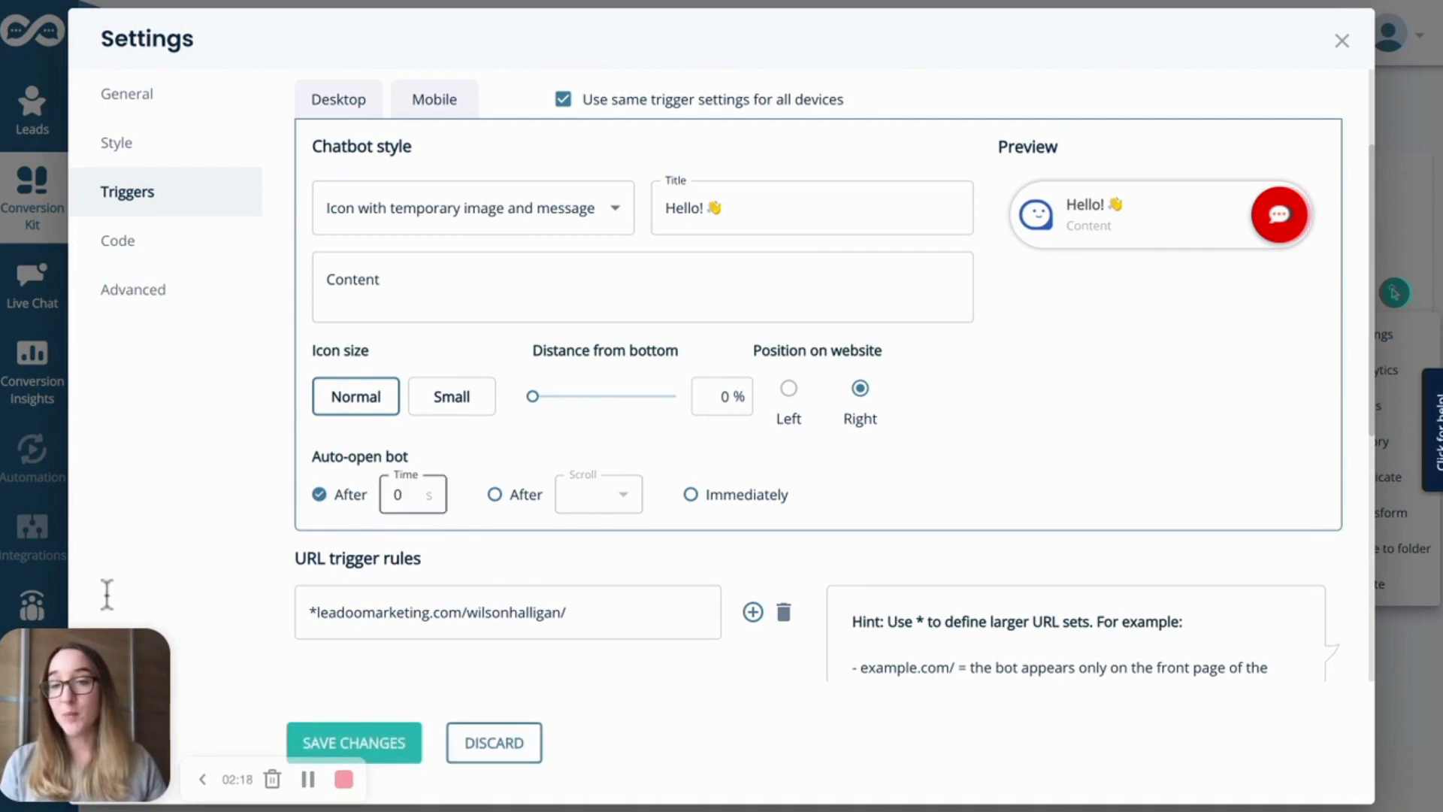
double_click(398, 495)
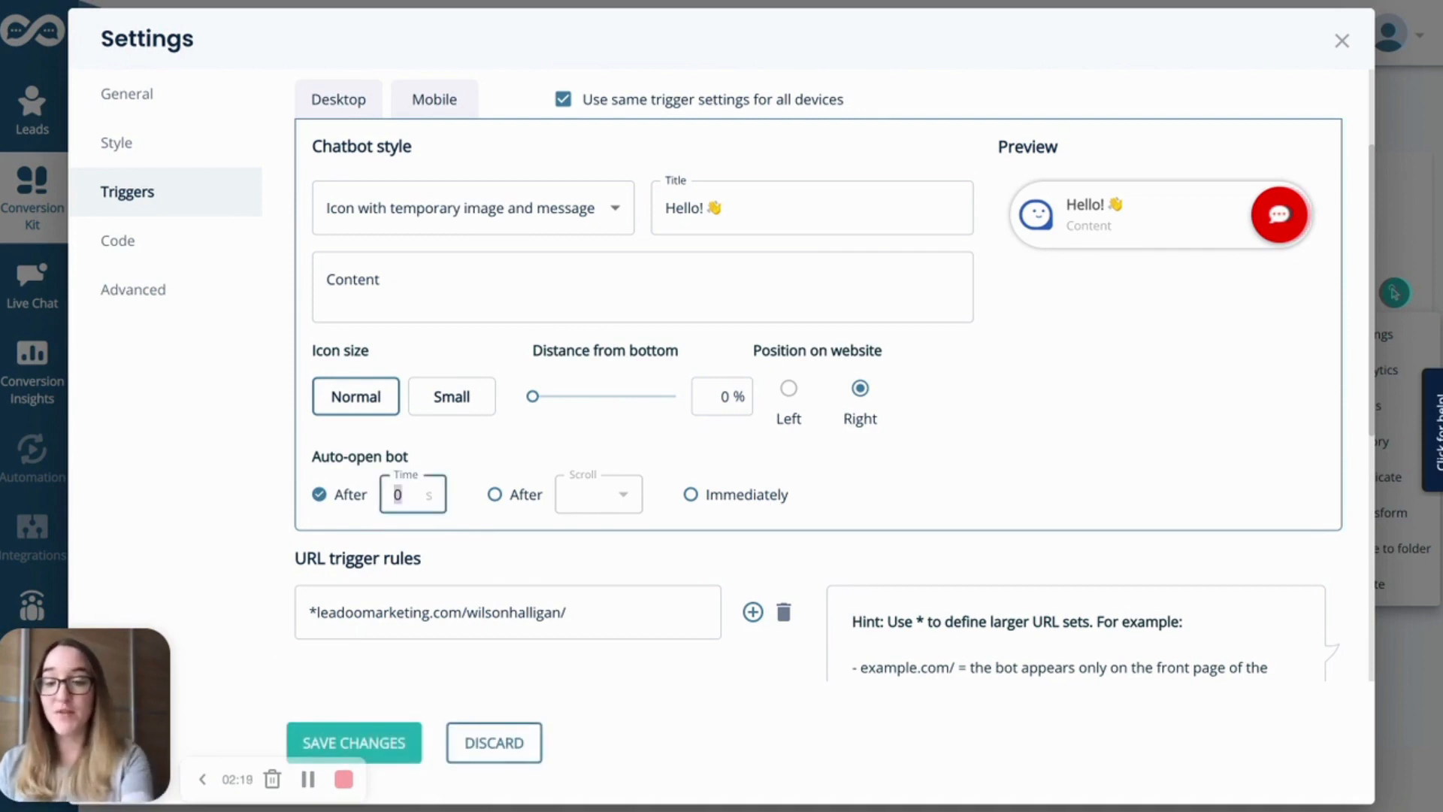
text(15)
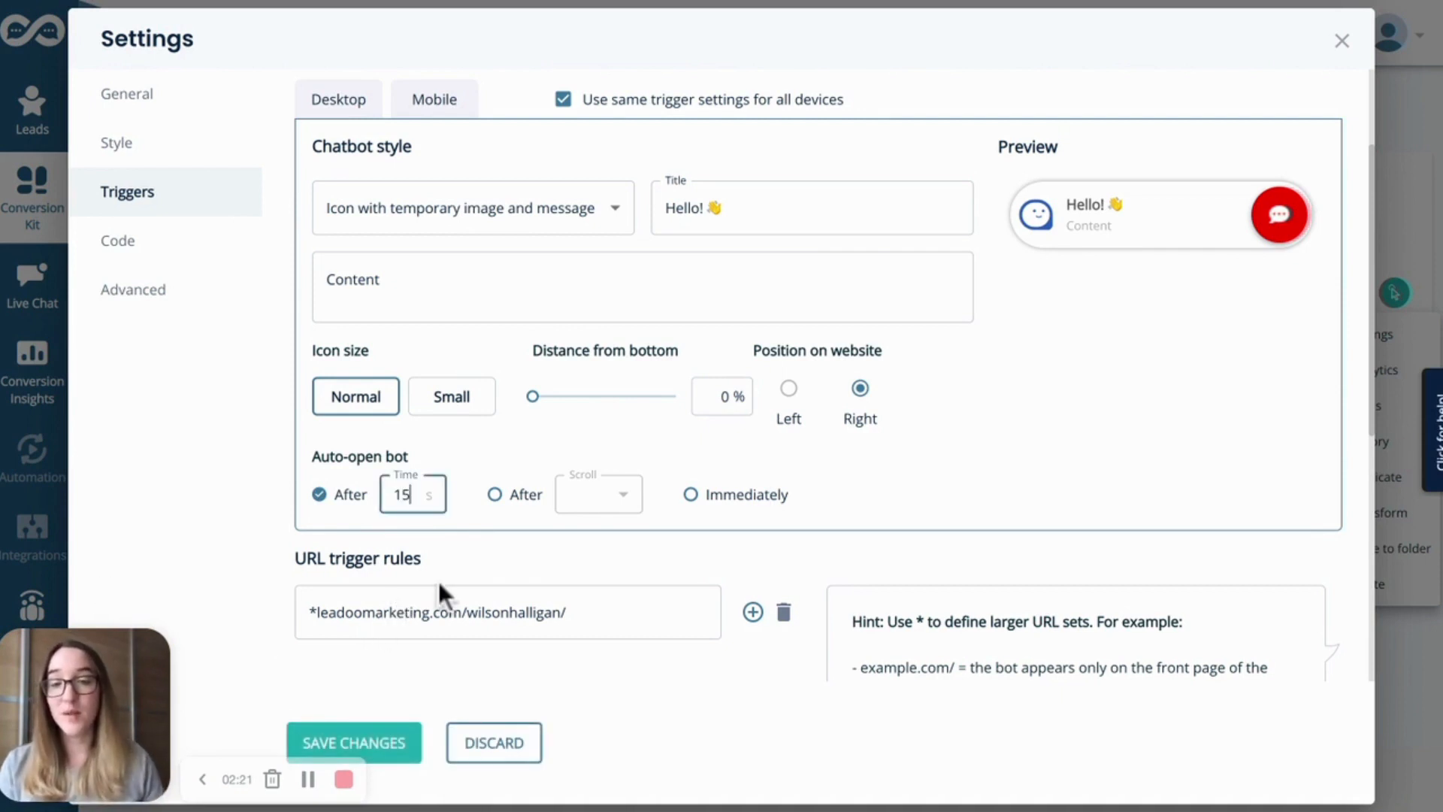
click(439, 580)
Try auto-opening the bot after scrolling 50% of the page
click(495, 495)
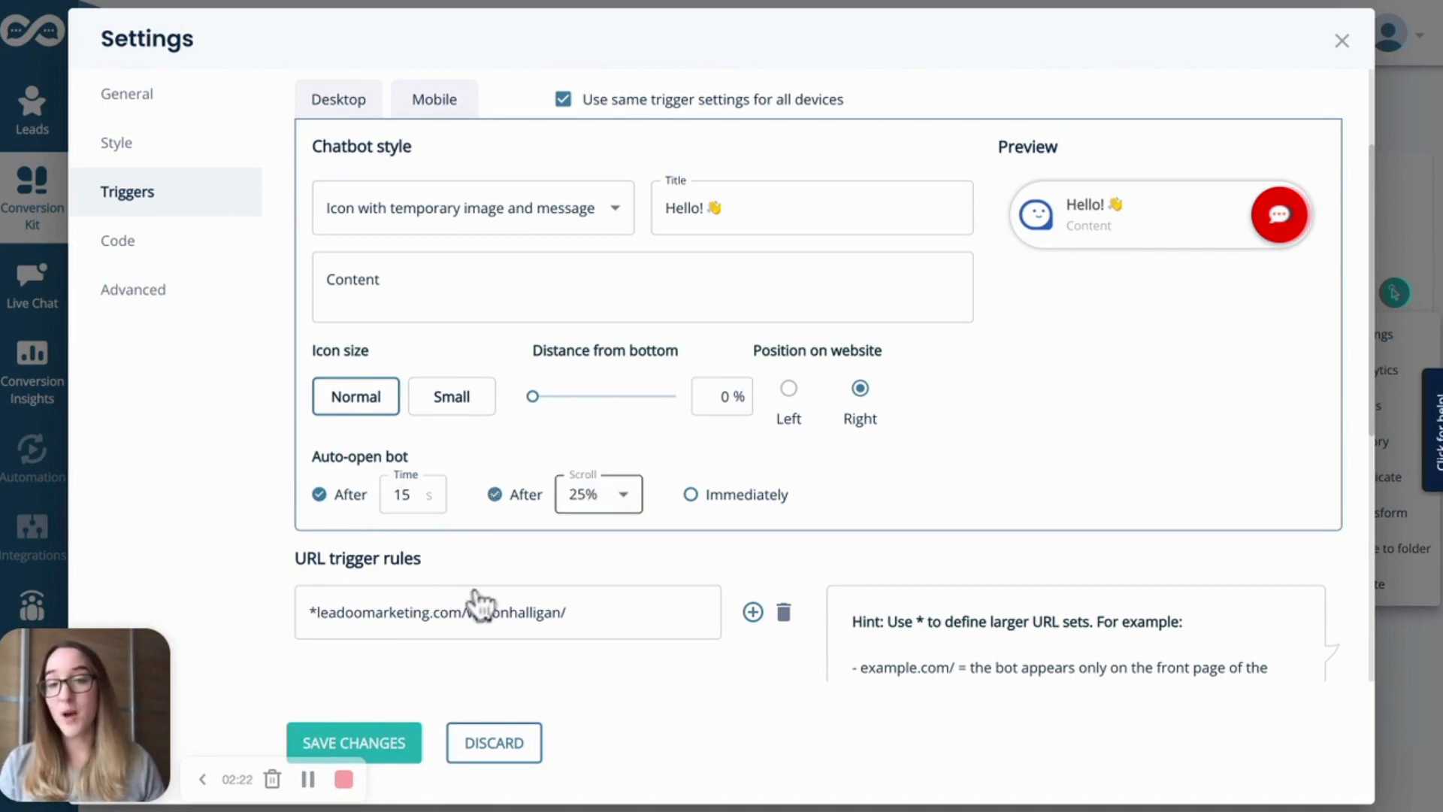
click(598, 494)
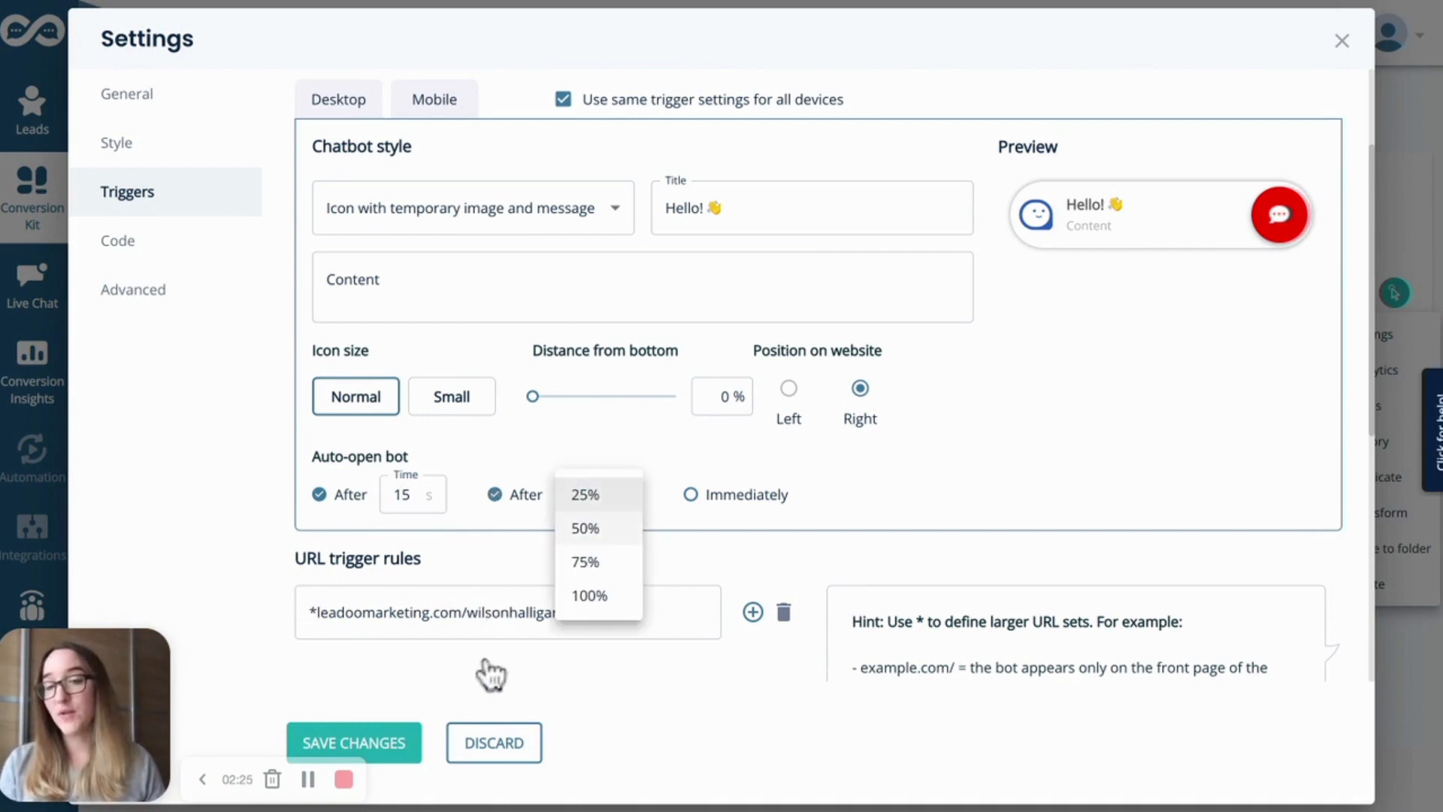
click(585, 528)
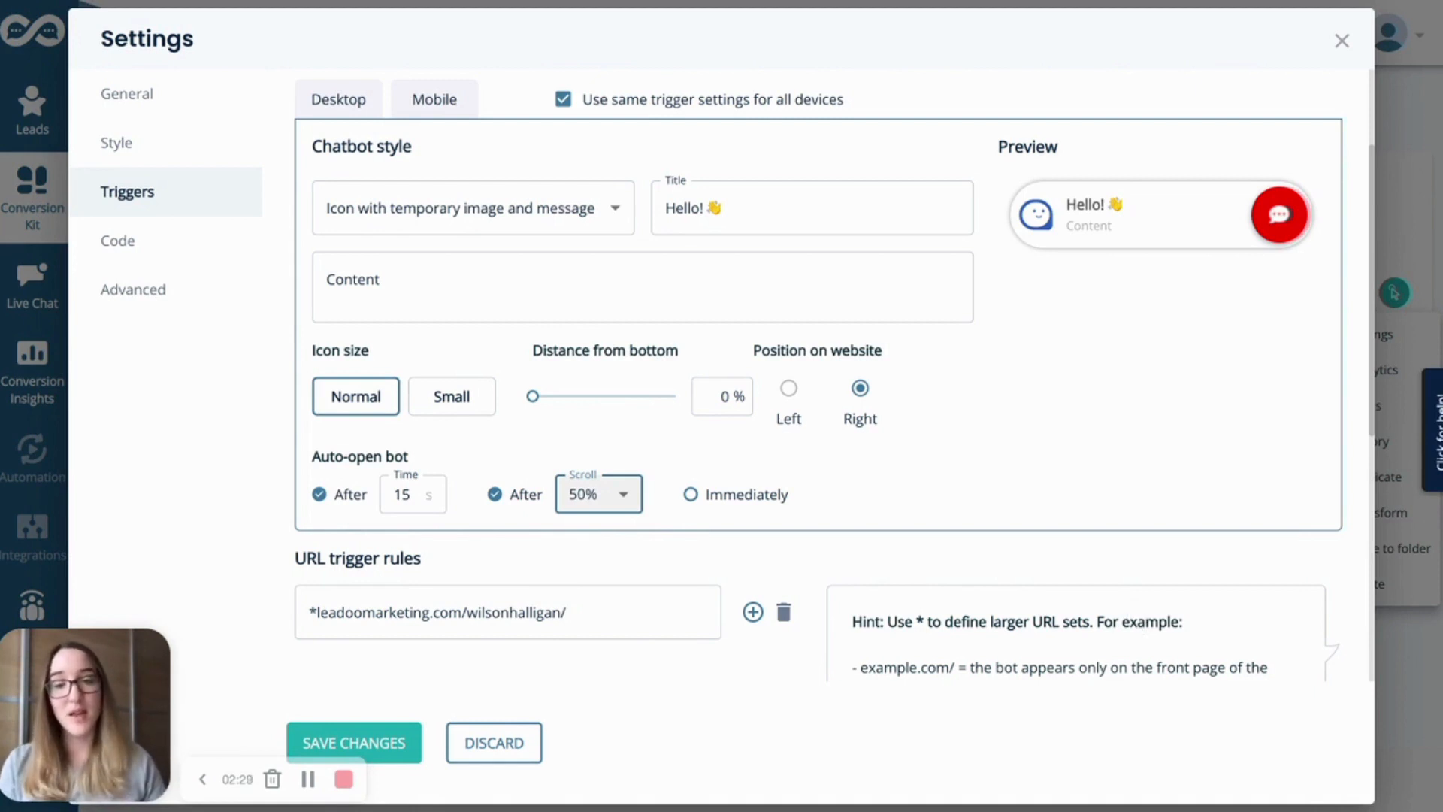
Set the bot to auto-open immediately
click(689, 494)
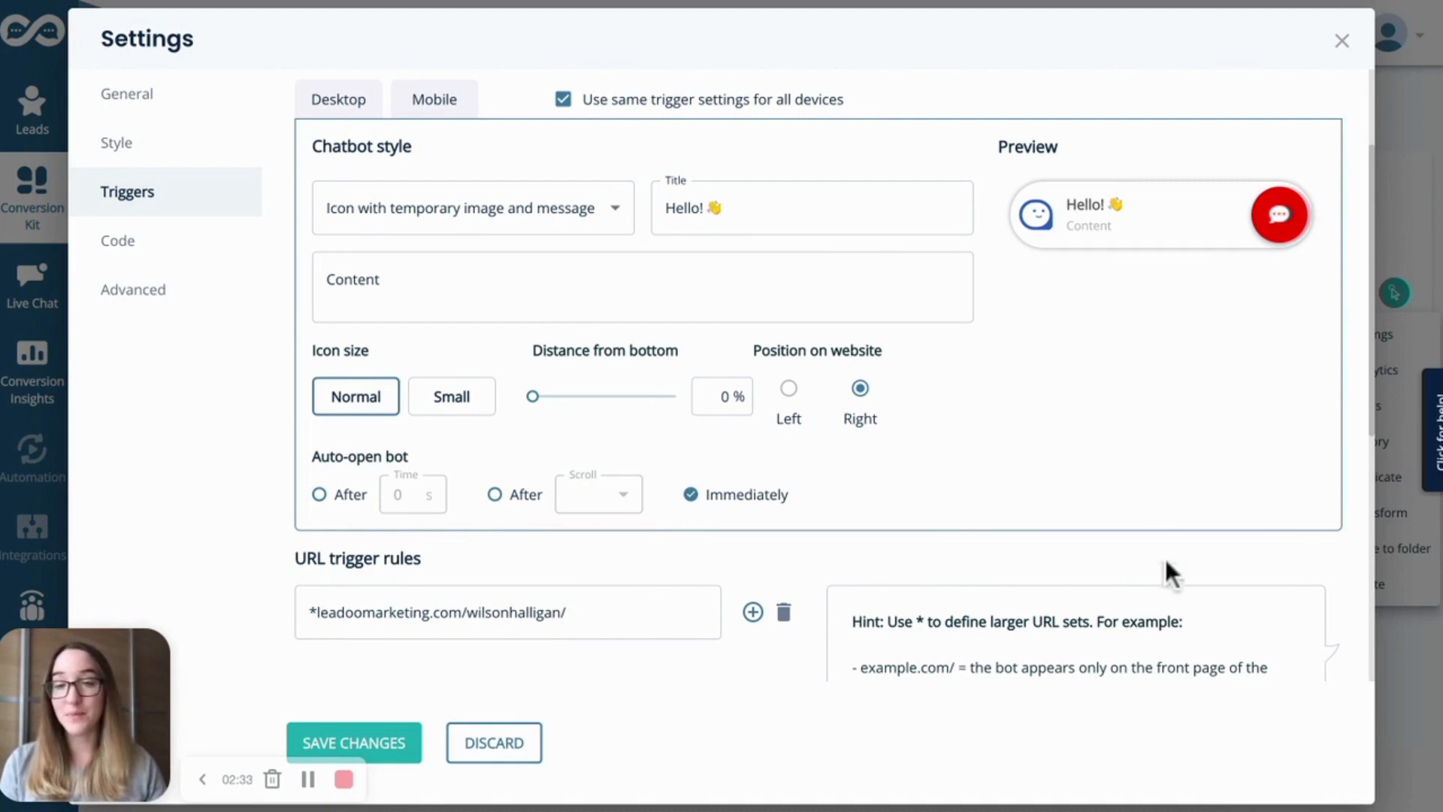
scroll(1156, 526, down, 1)
scroll(1161, 530, down, 3)
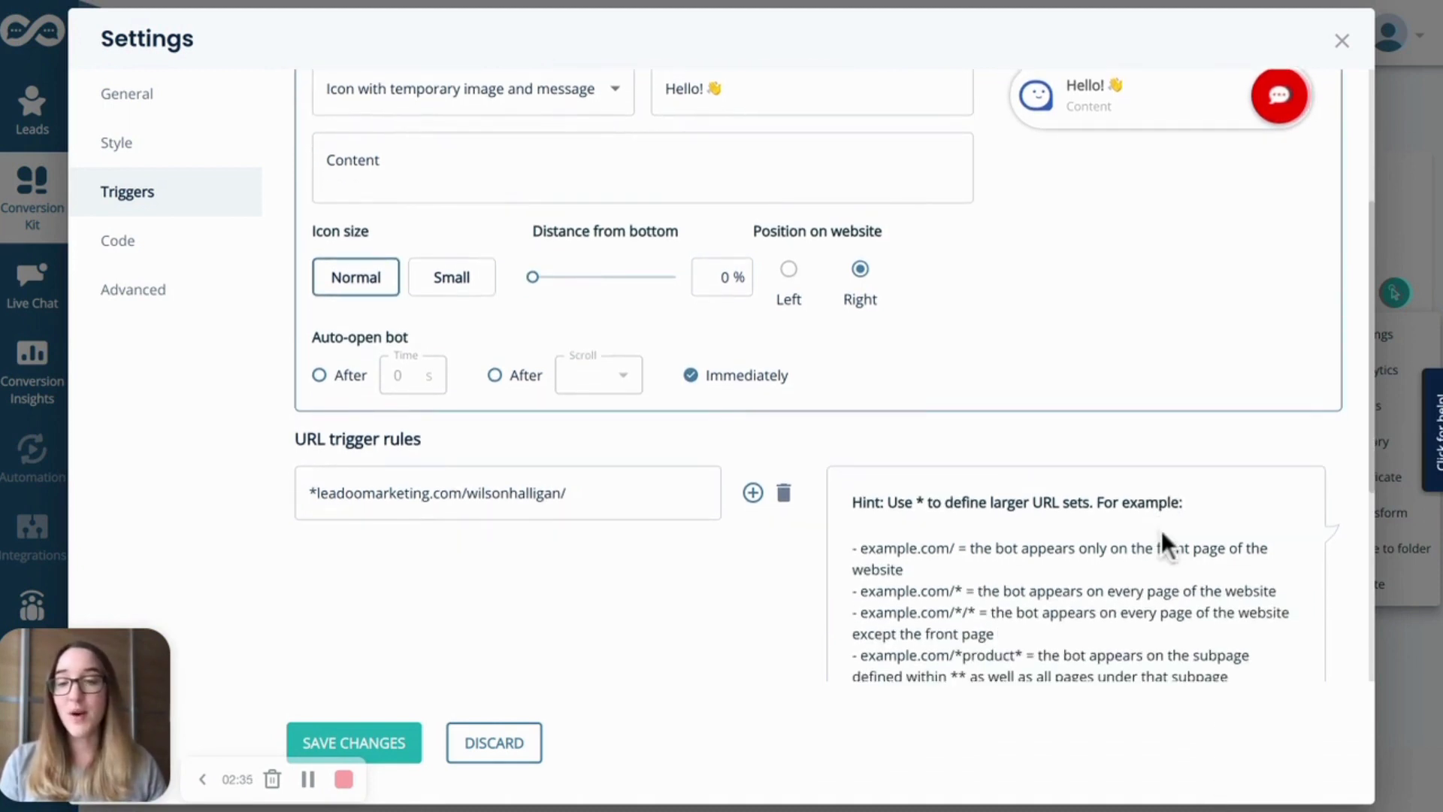
scroll(1161, 529, down, 5)
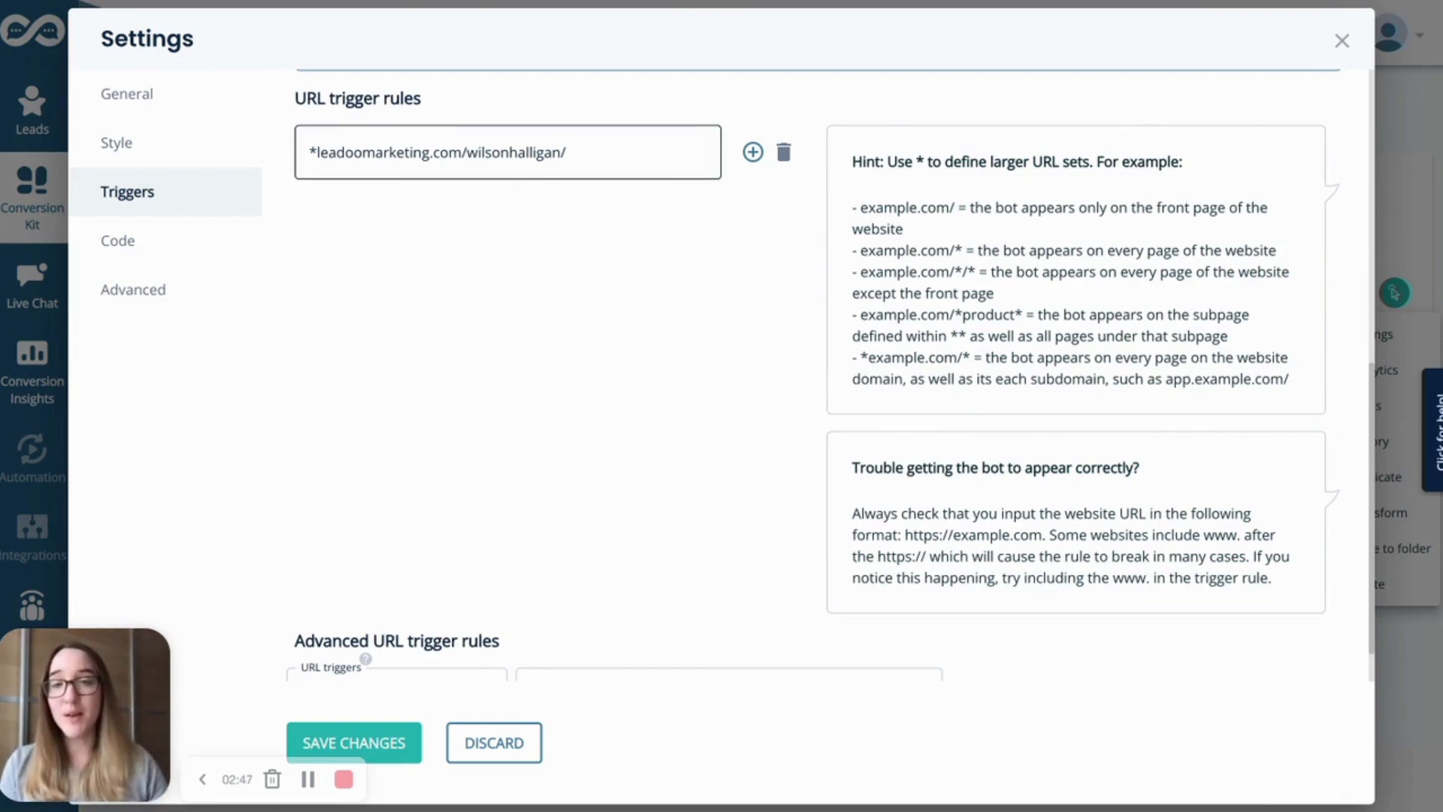
click(569, 152)
drag(568, 152, 466, 153)
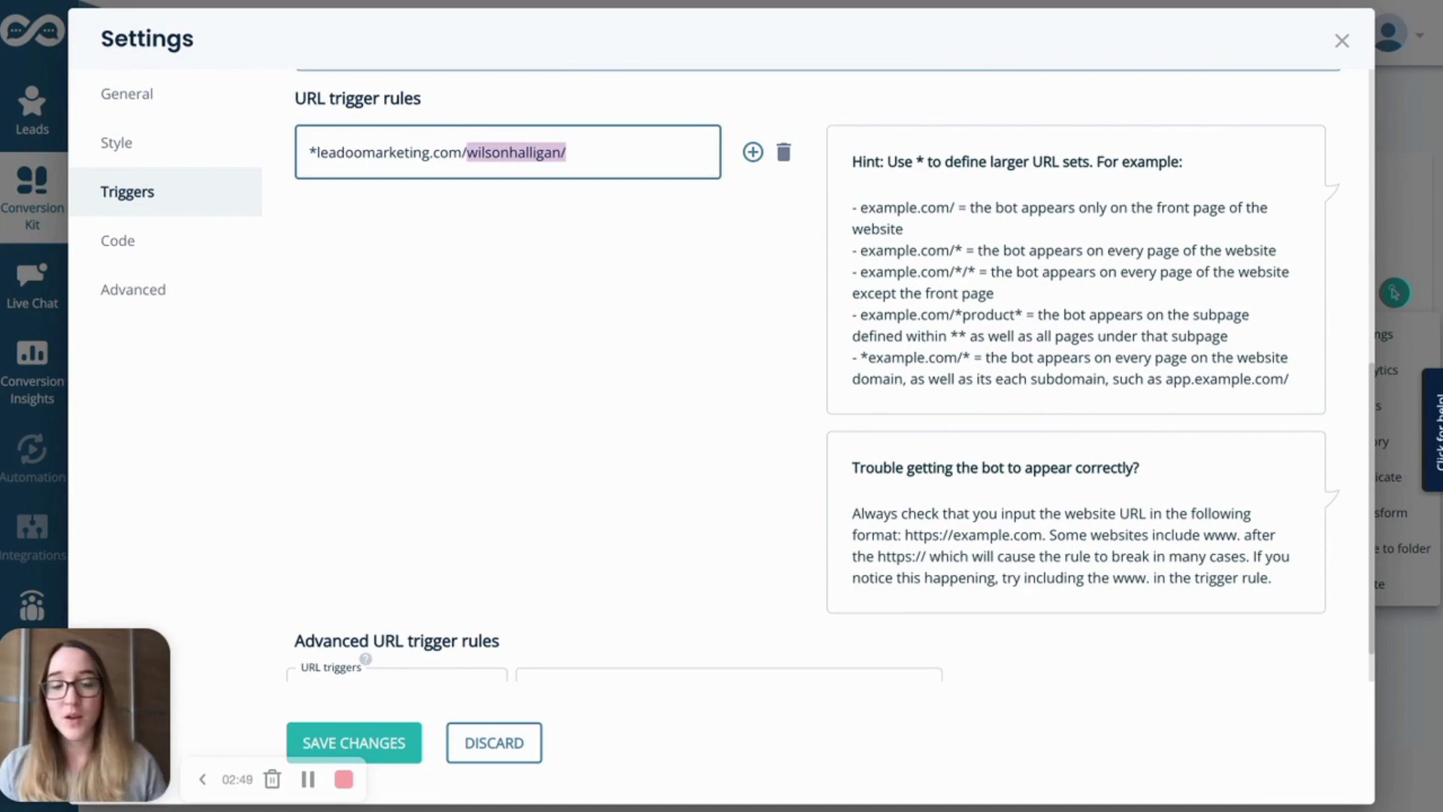
text(*)
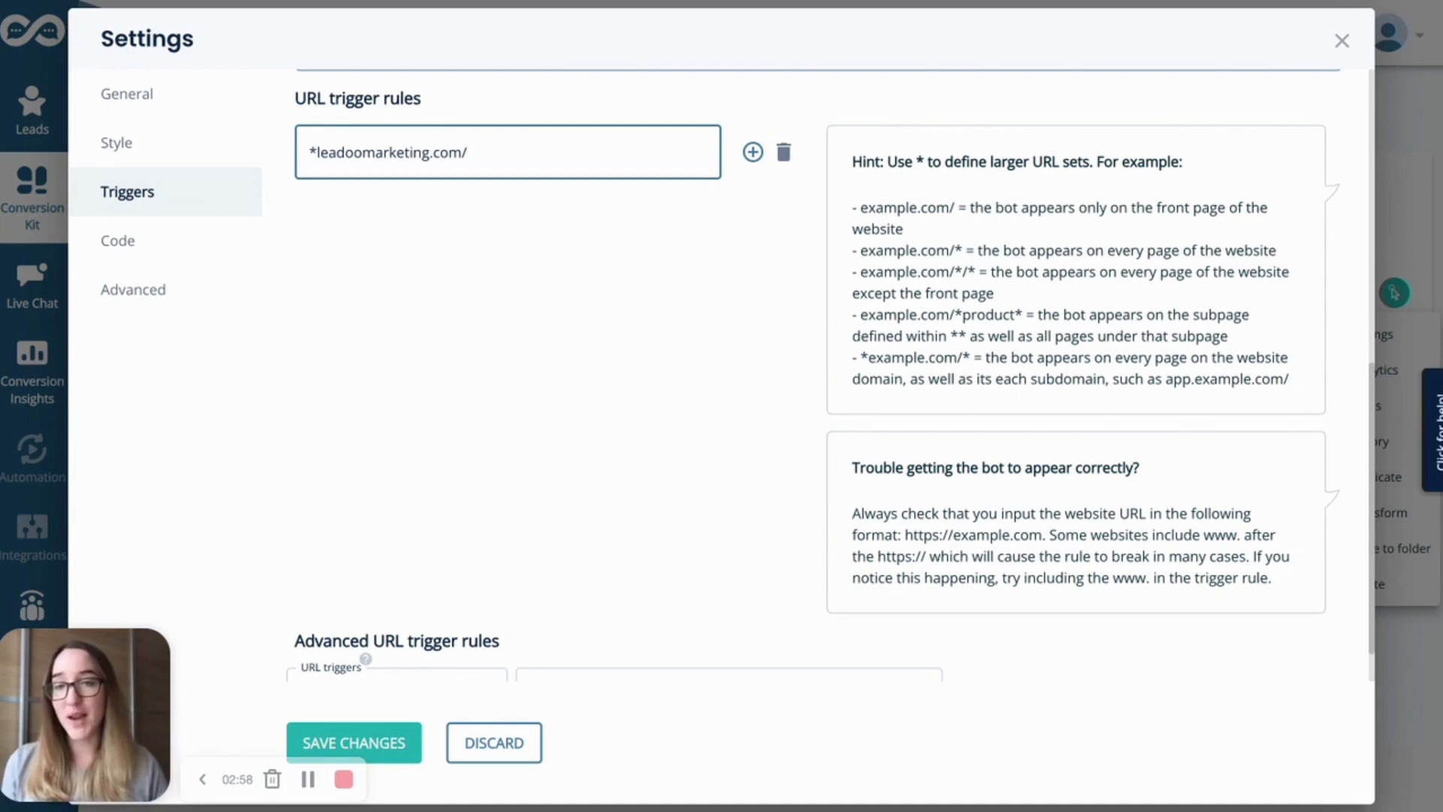
Set the advanced URL trigger rule type to Forbidden when URL includes
scroll(393, 144, down, 1)
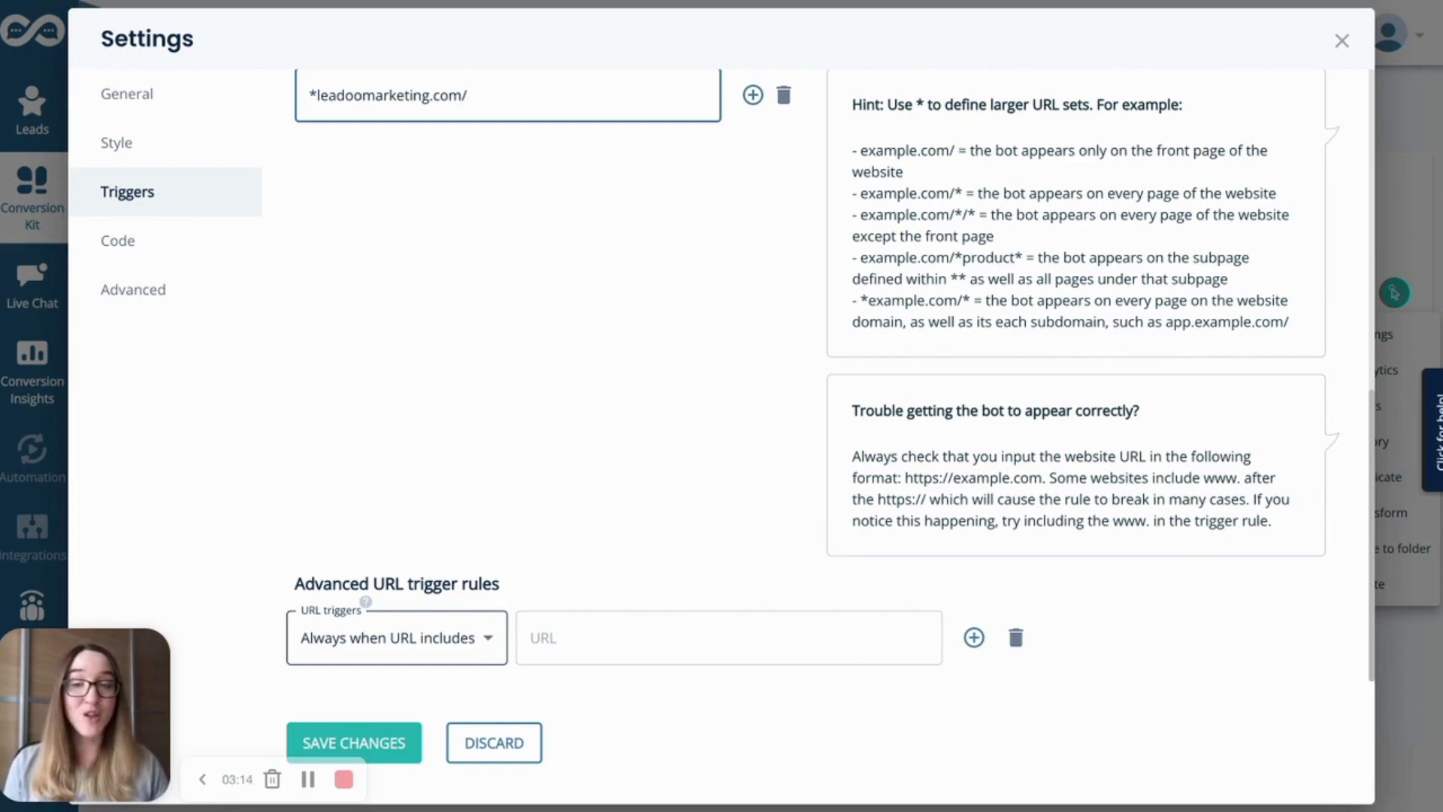
click(391, 637)
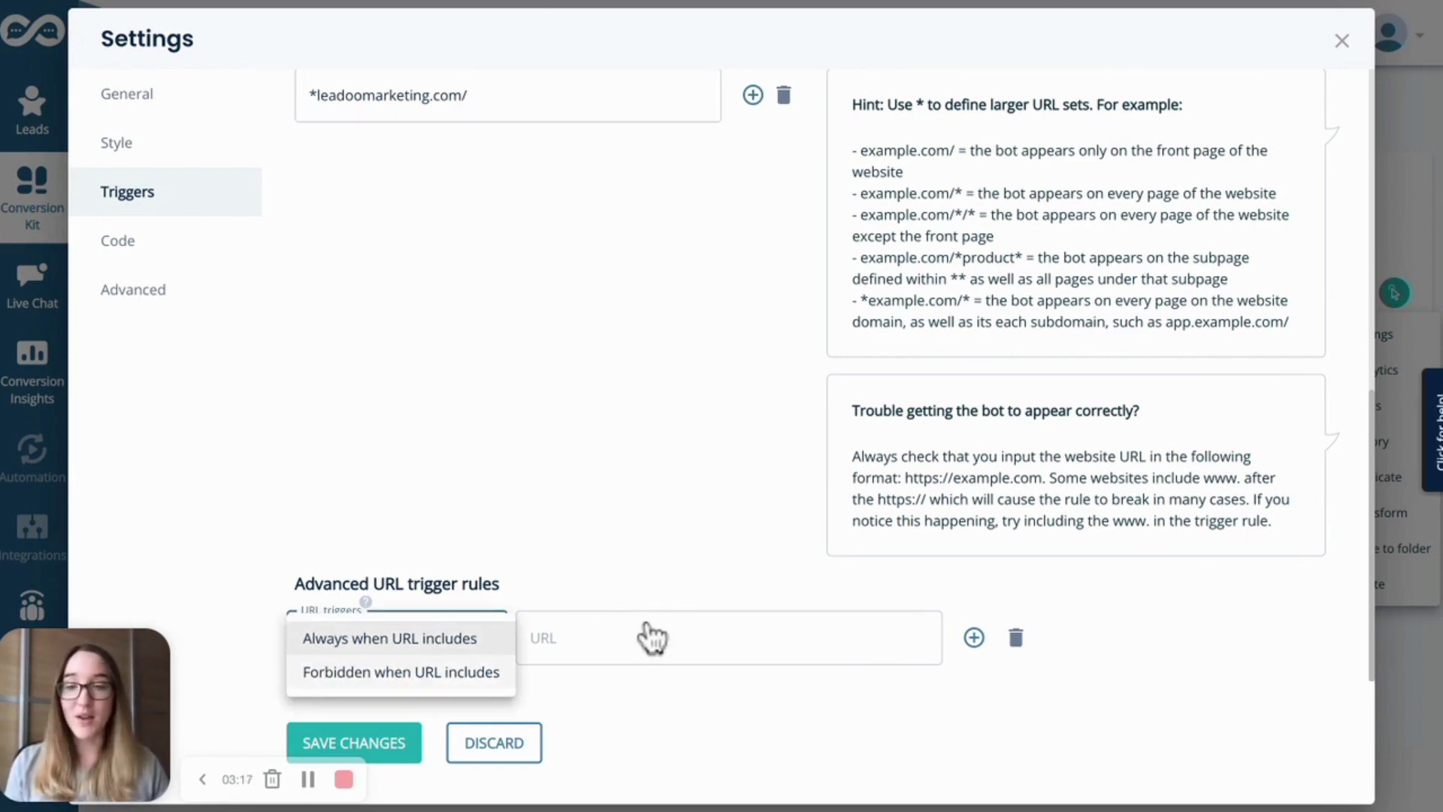
click(401, 671)
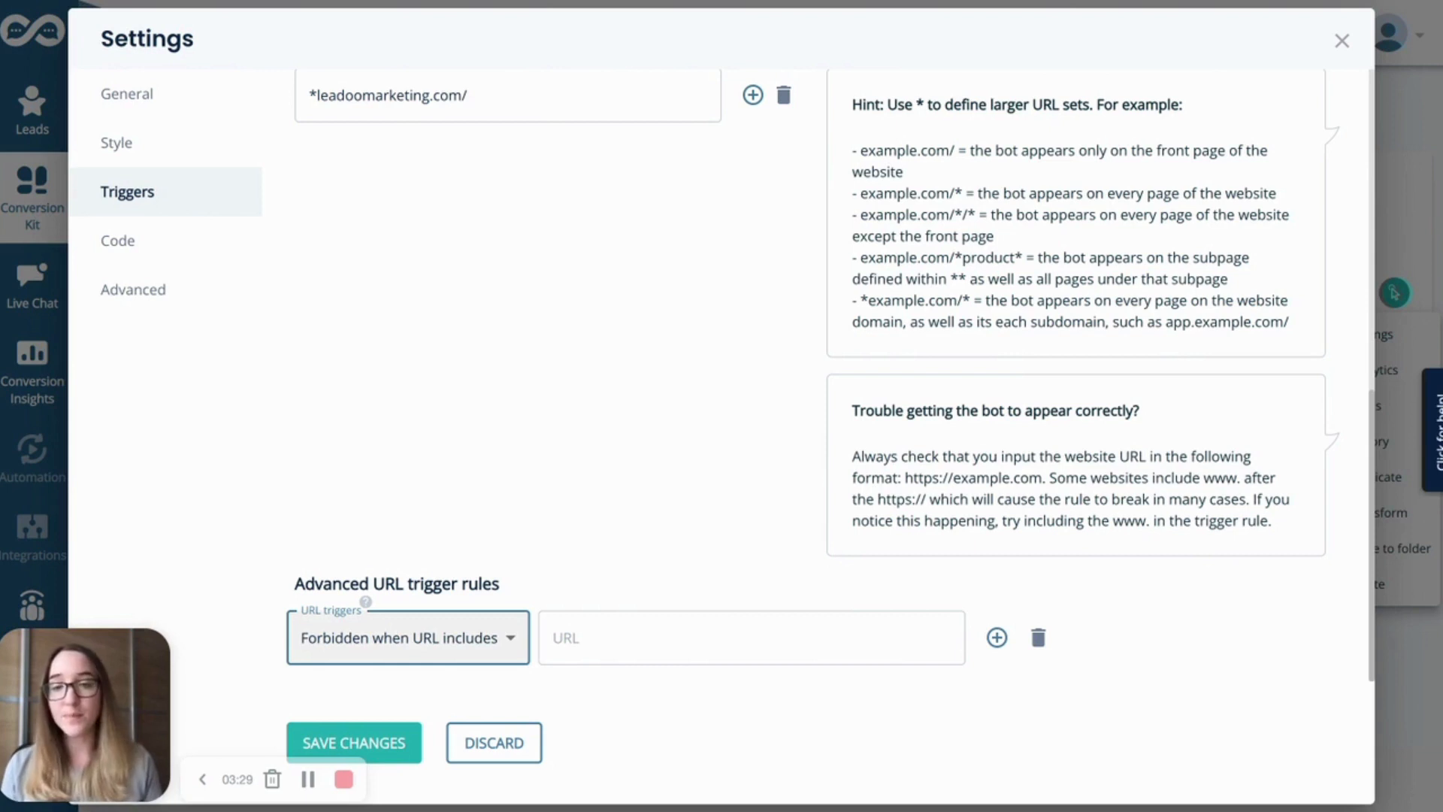
scroll(825, 188, up, 10)
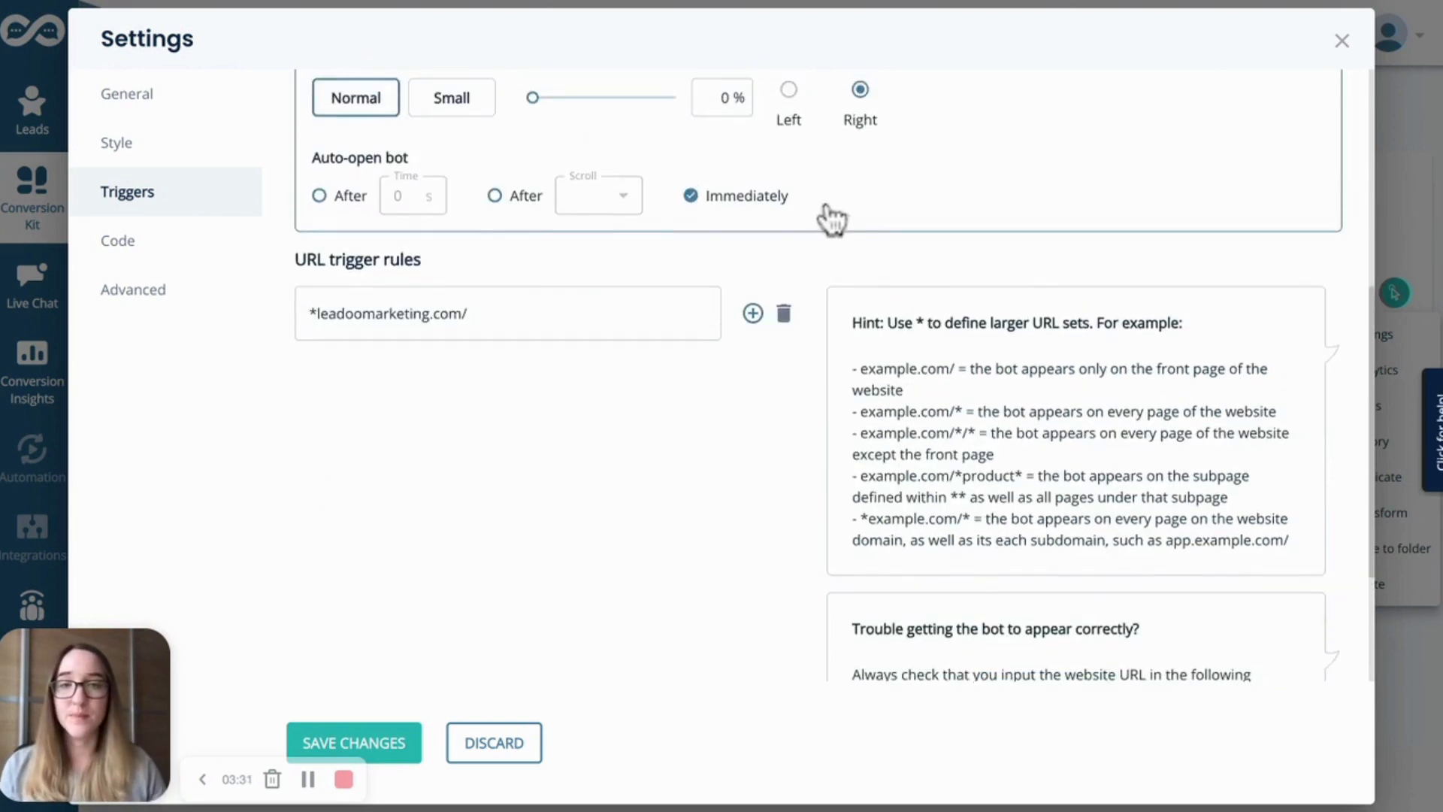